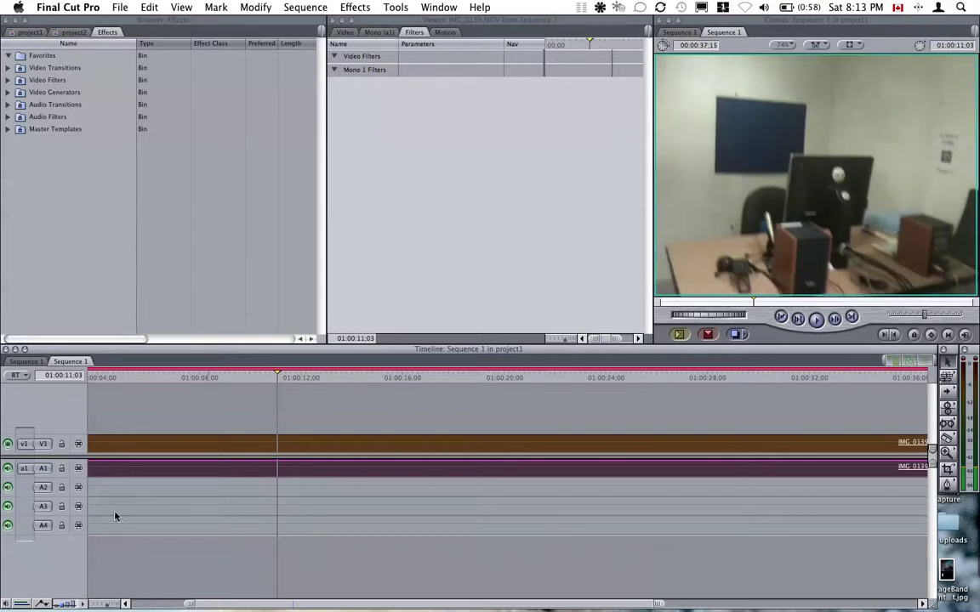
Step: Show project2's items in the Browser and set Sequence 1's playhead to 01:00:13:07
left_click_drag(235, 383, 178, 380)
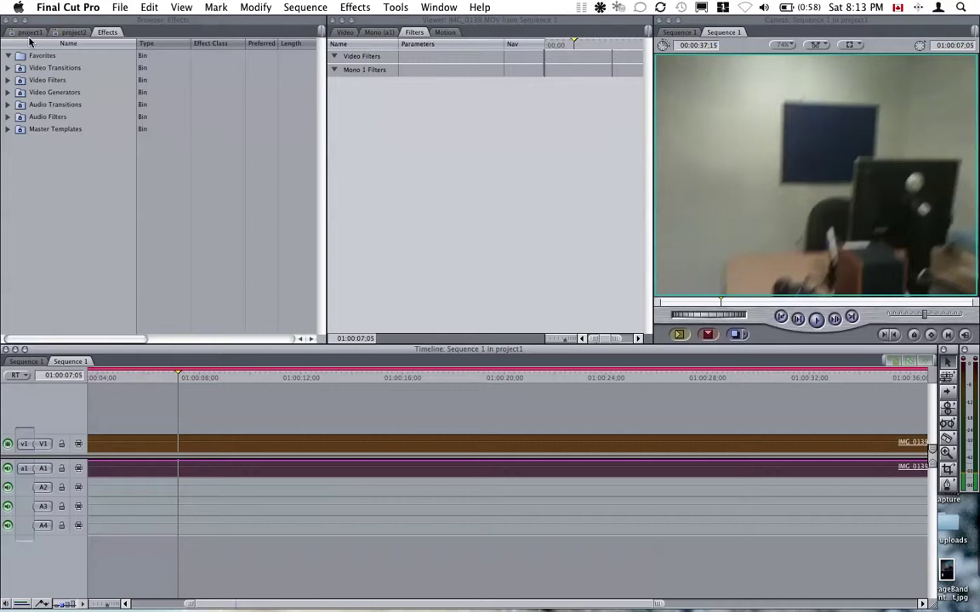
left_click(73, 33)
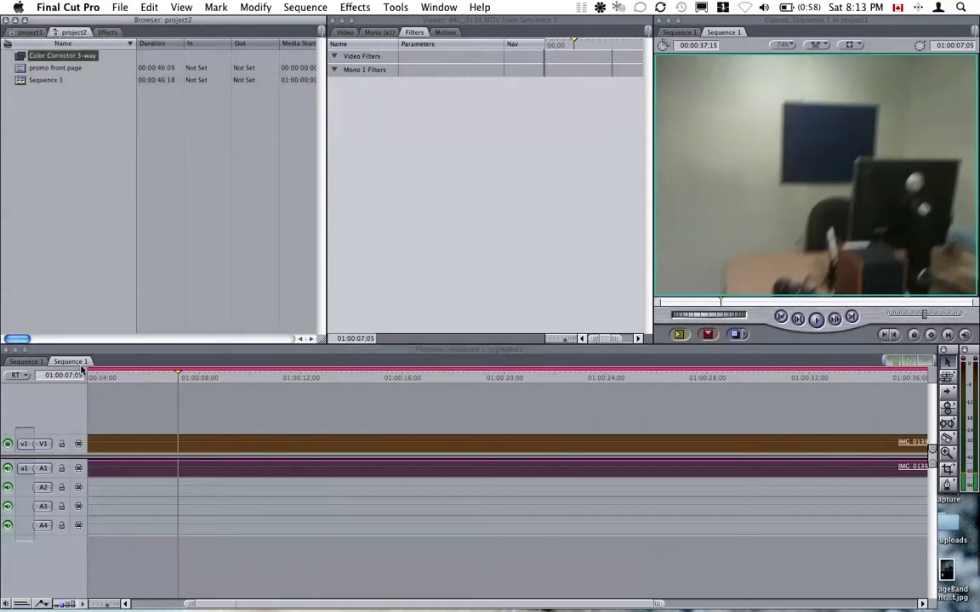
left_click_drag(269, 377, 332, 377)
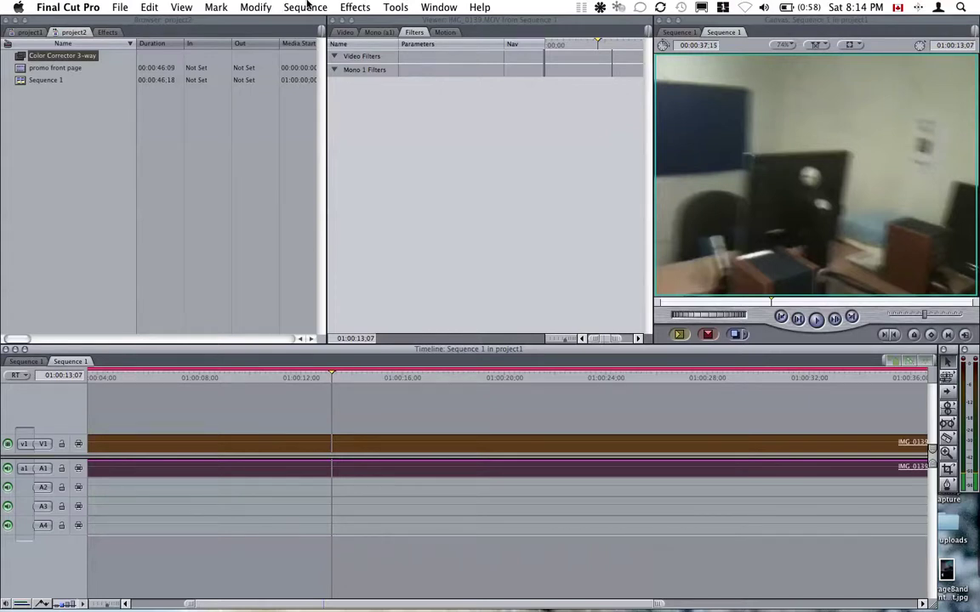
Step: Apply Color Corrector 3-way to IMG_0139 and push its Mids wheel toward red
double_click(300, 444)
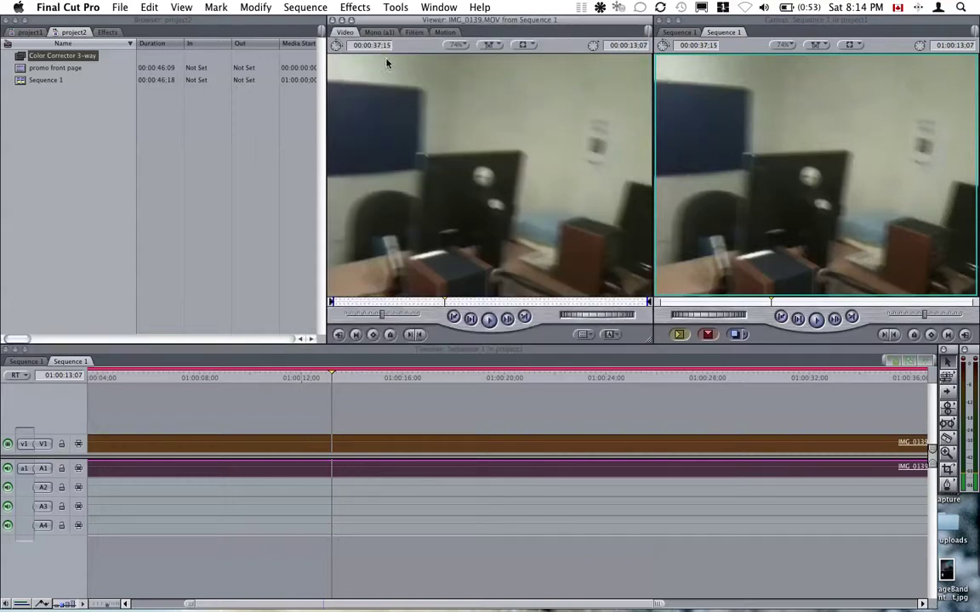
left_click(414, 33)
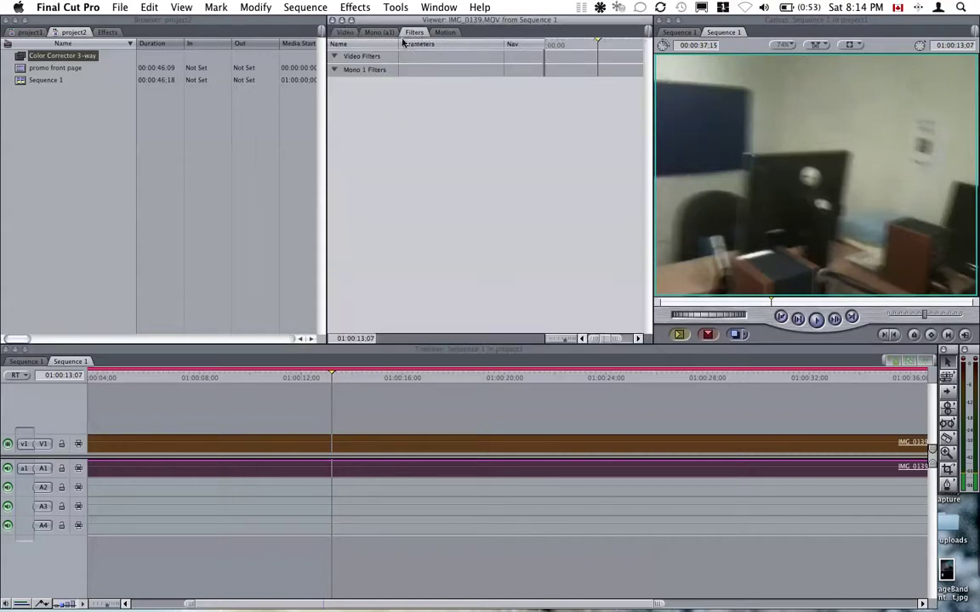
left_click(363, 6)
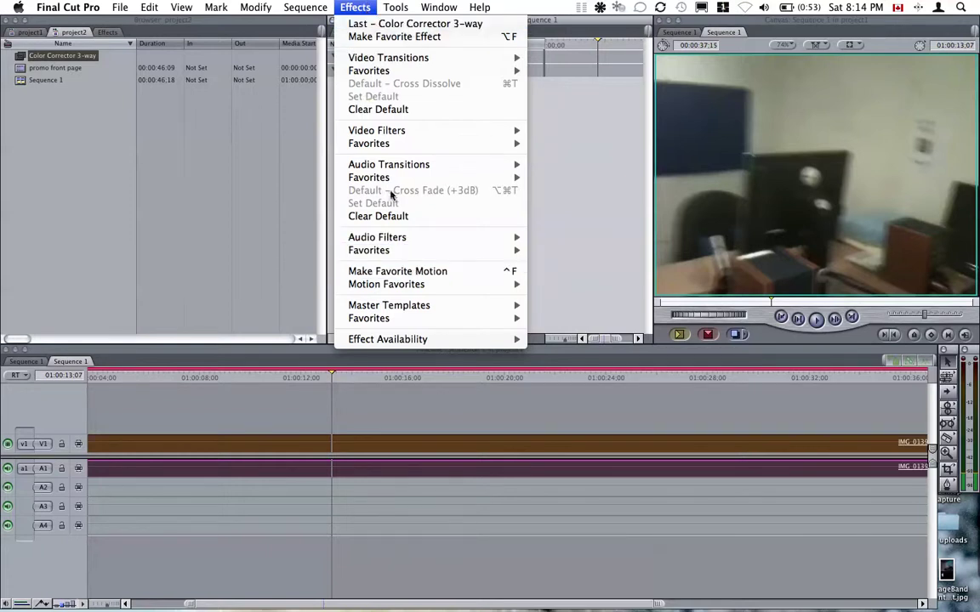
mouse_move(391, 136)
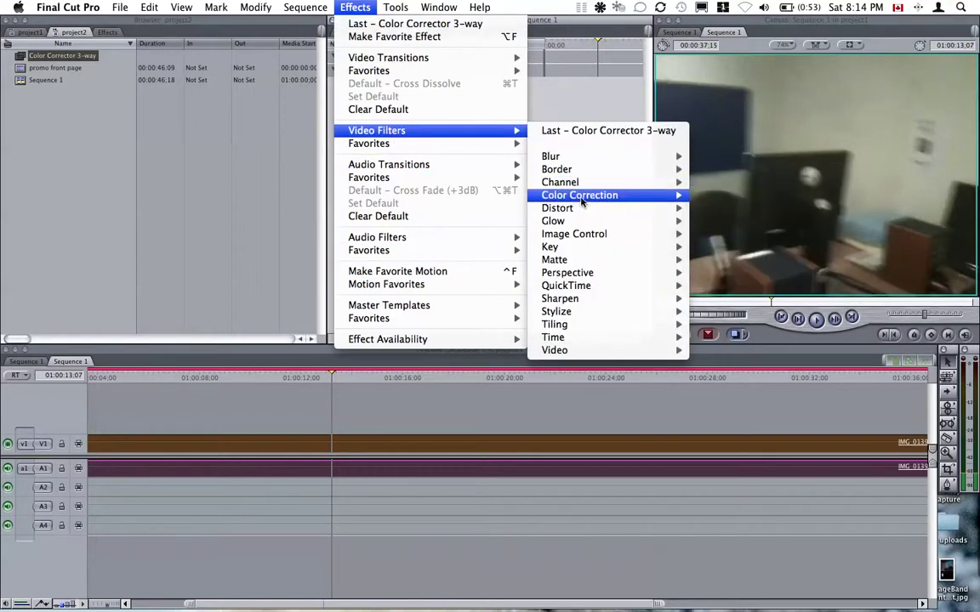
mouse_move(587, 198)
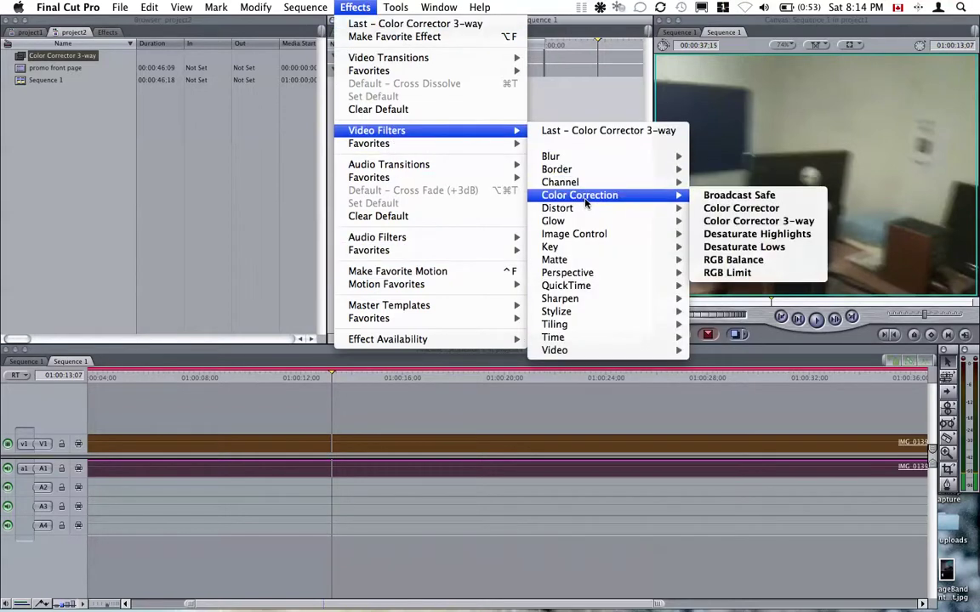
left_click(736, 223)
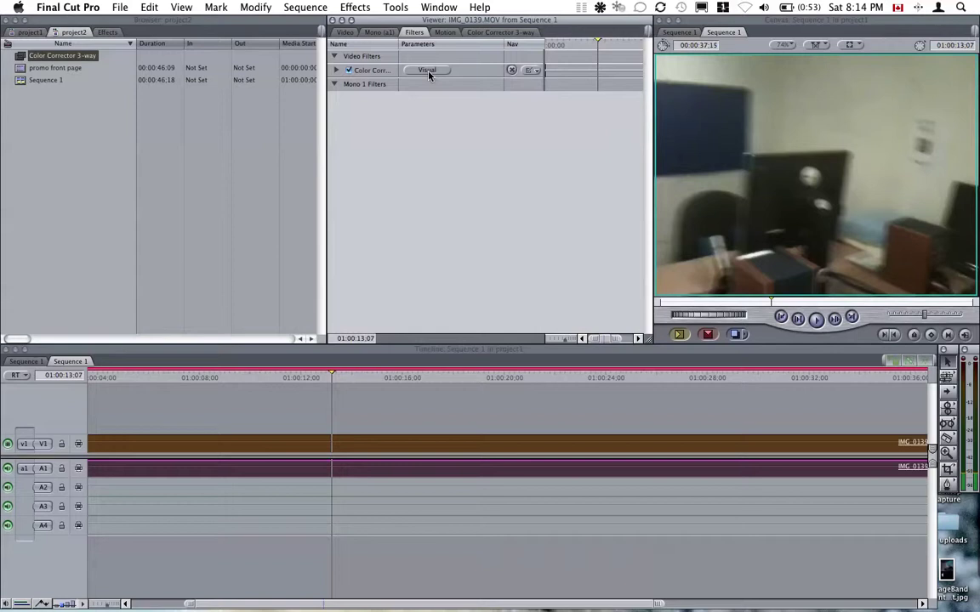
left_click(427, 70)
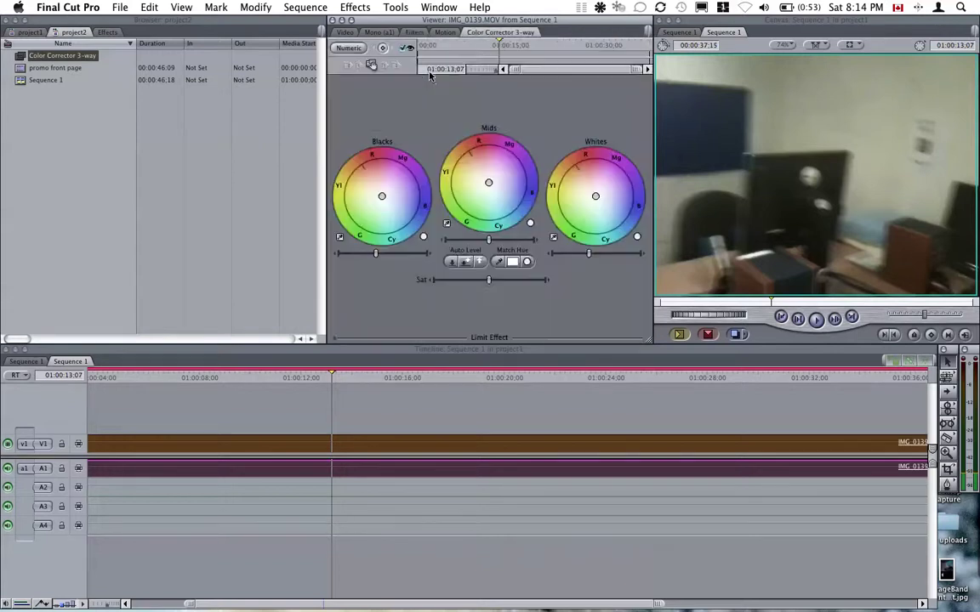
left_click_drag(455, 181, 482, 145)
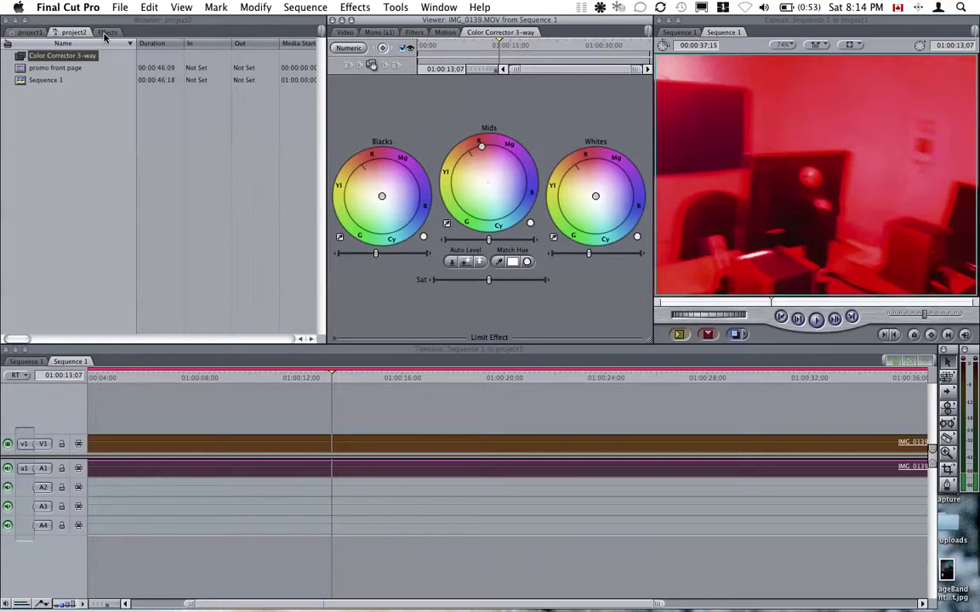
Step: Drag the red-tinting Color Corrector 3-way into Effects Favorites and name it 'red'
left_click(414, 32)
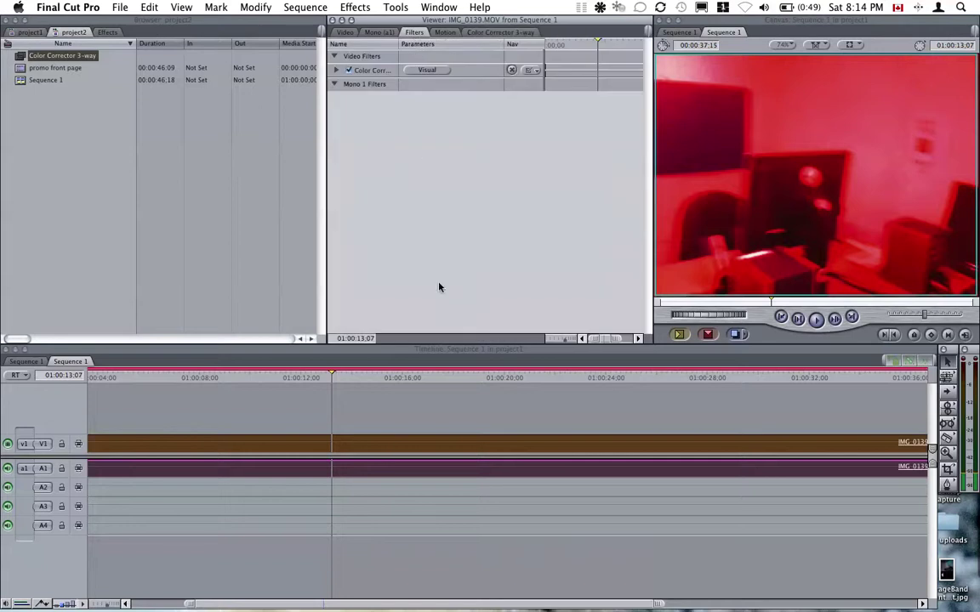
double_click(396, 442)
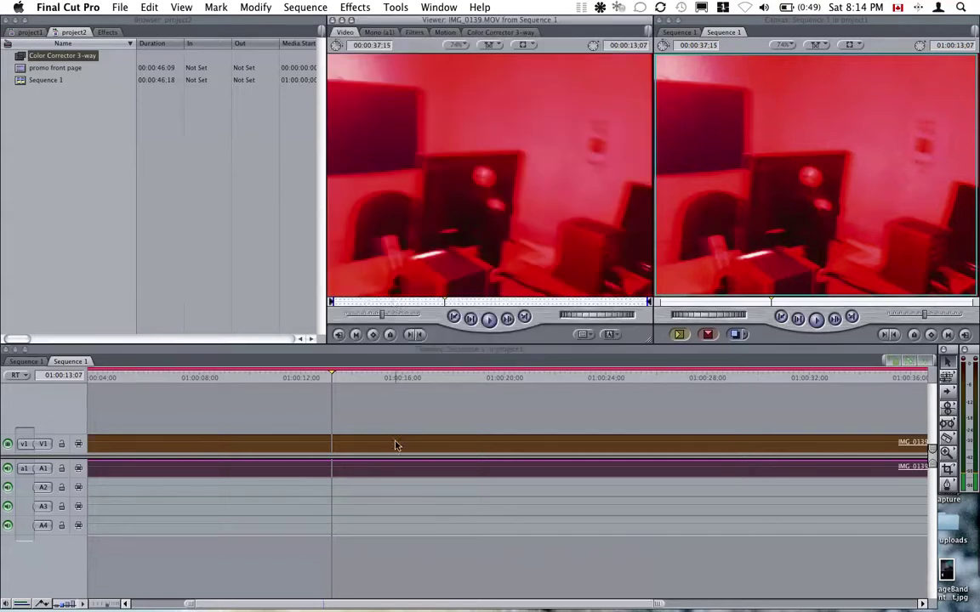
left_click(415, 33)
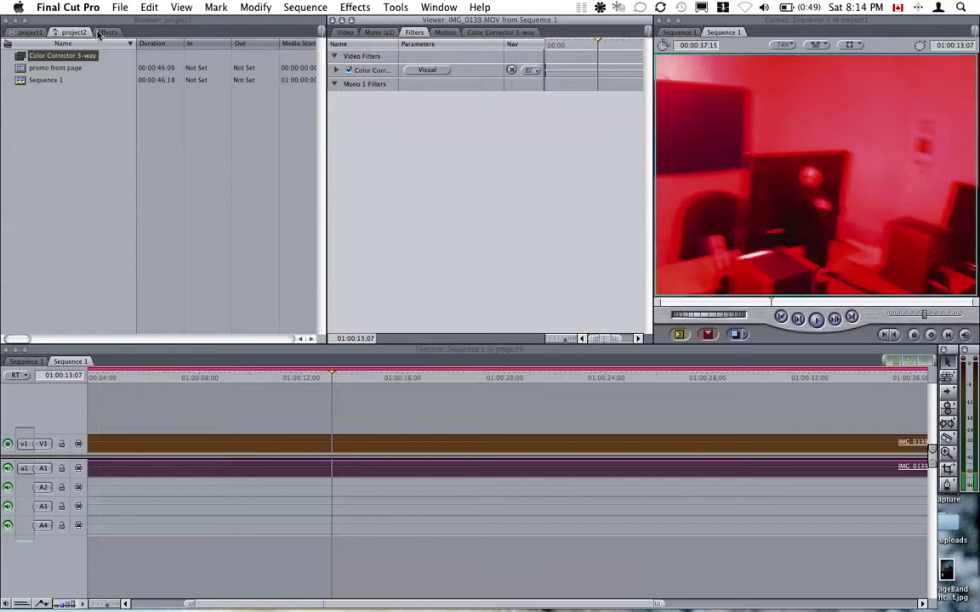
left_click(107, 33)
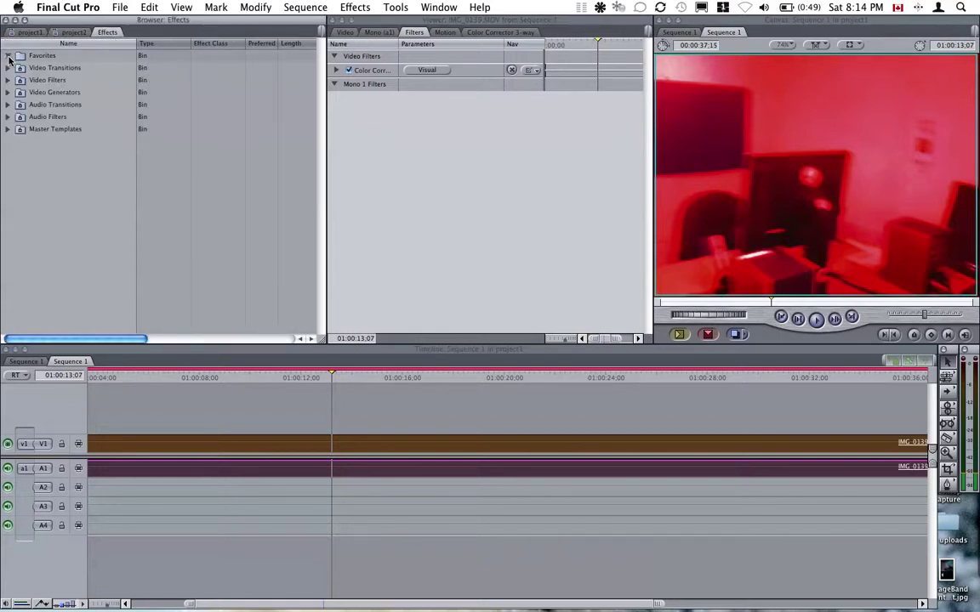
left_click(372, 73)
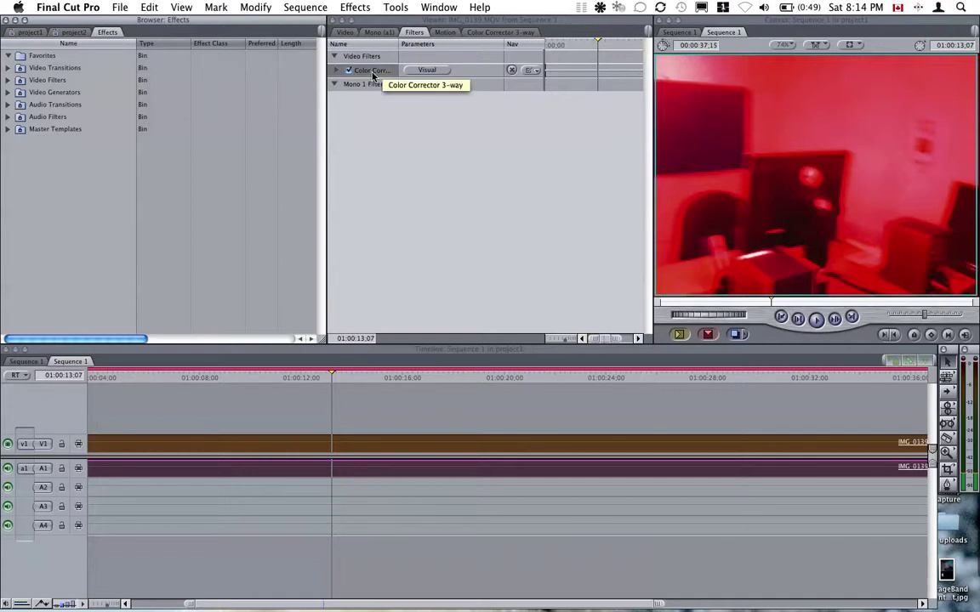
left_click_drag(372, 74, 40, 63)
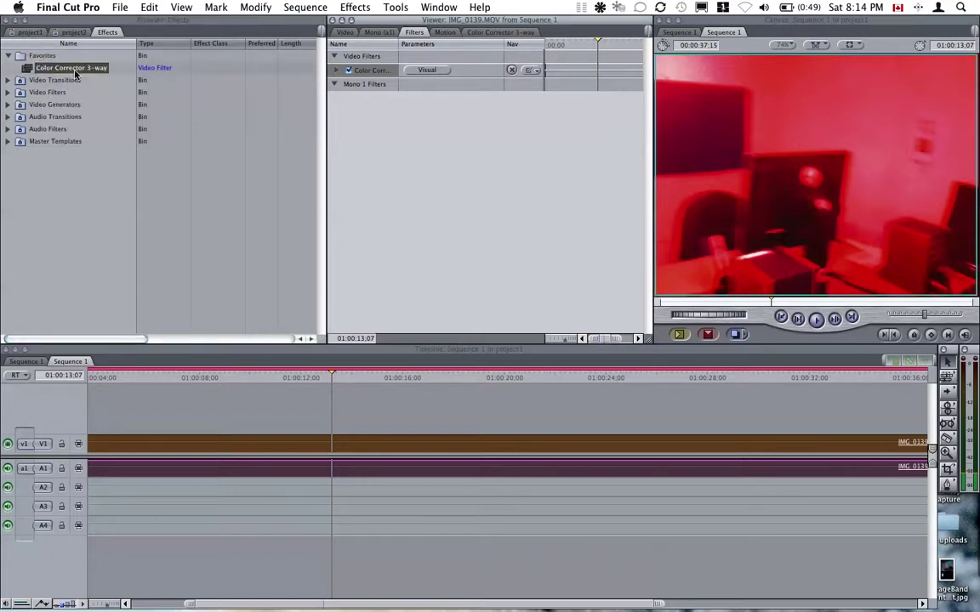
left_click(75, 68)
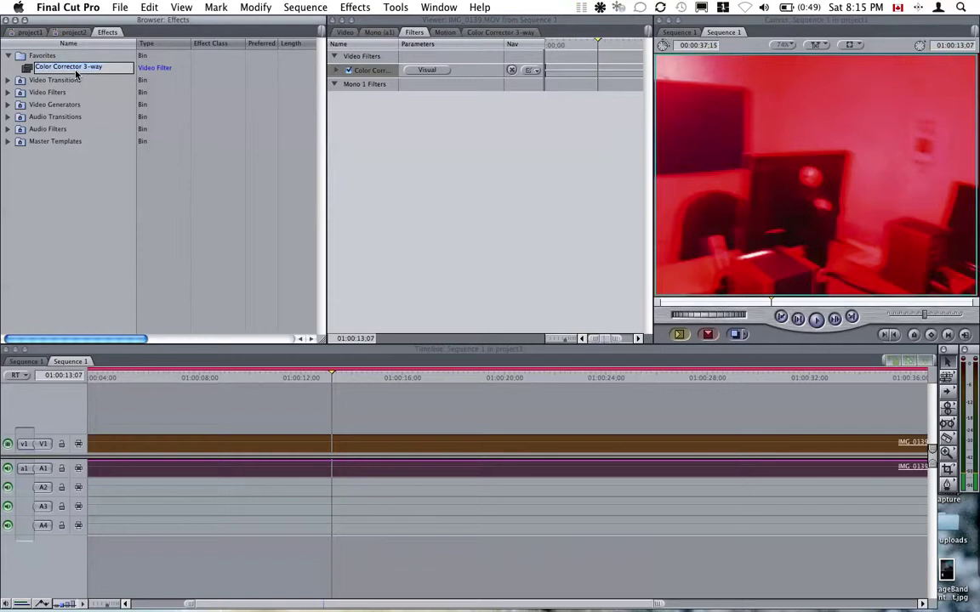
type("red")
key("Return")
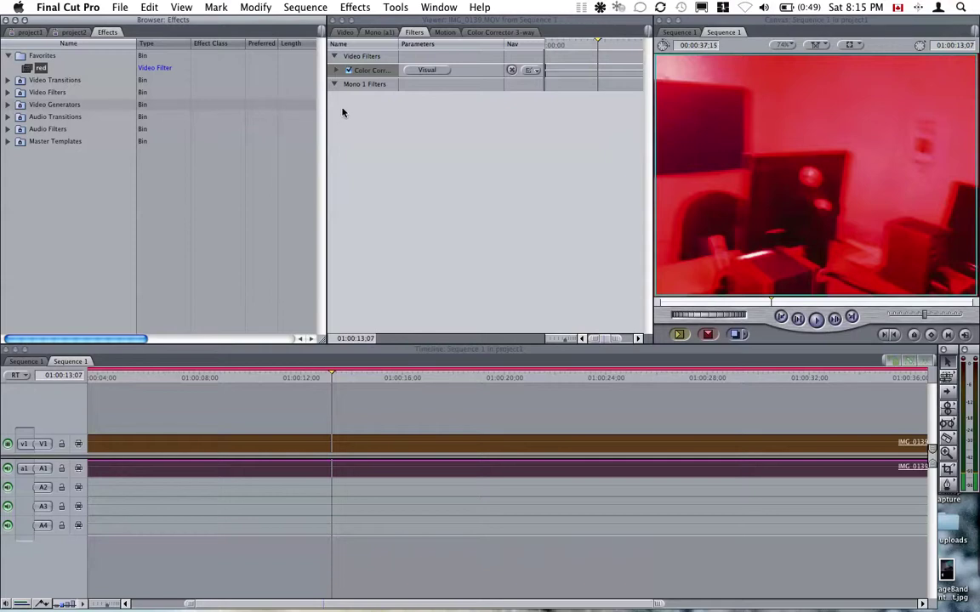
Step: Delete the red Color Corrector 3-way from the IMG_0139 clip
left_click(383, 125)
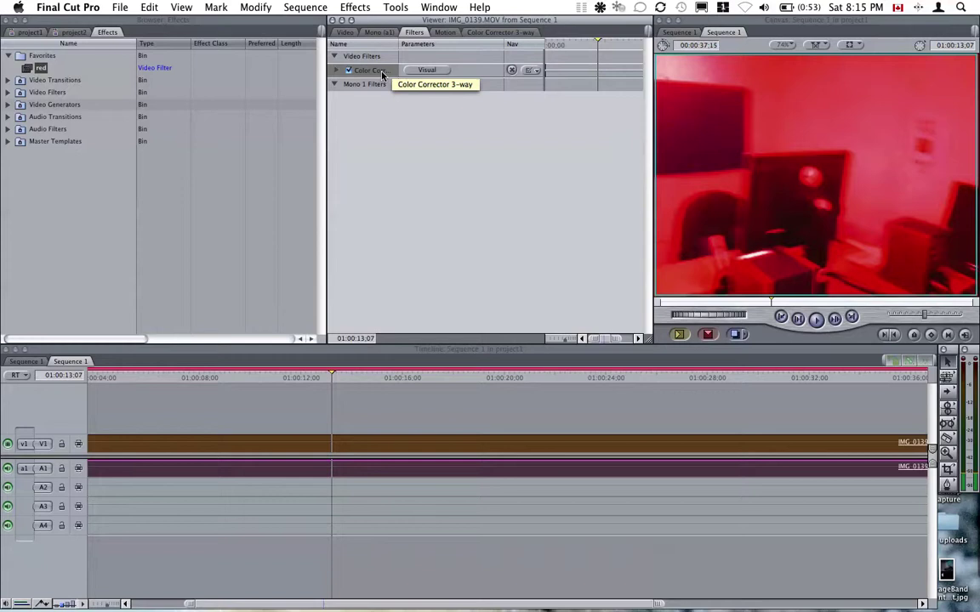
left_click(383, 73)
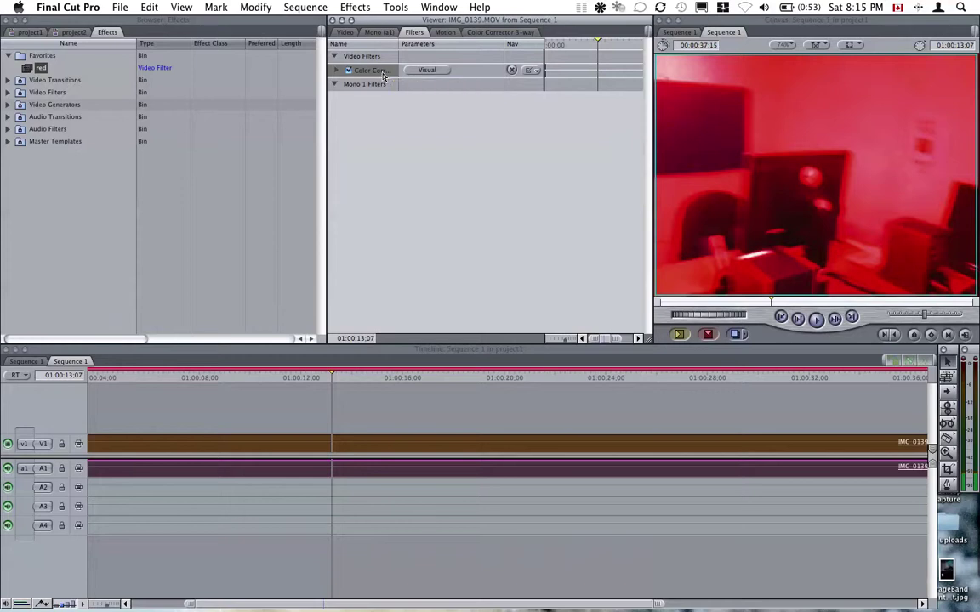
key("Delete")
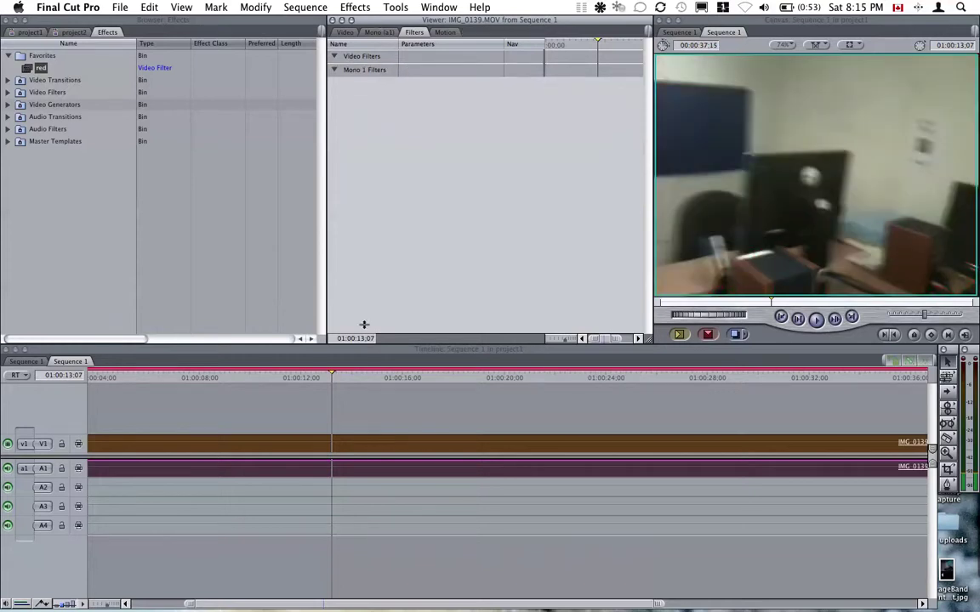
Step: Apply a fresh Color Corrector 3-way and push its Mids wheel toward green
double_click(364, 451)
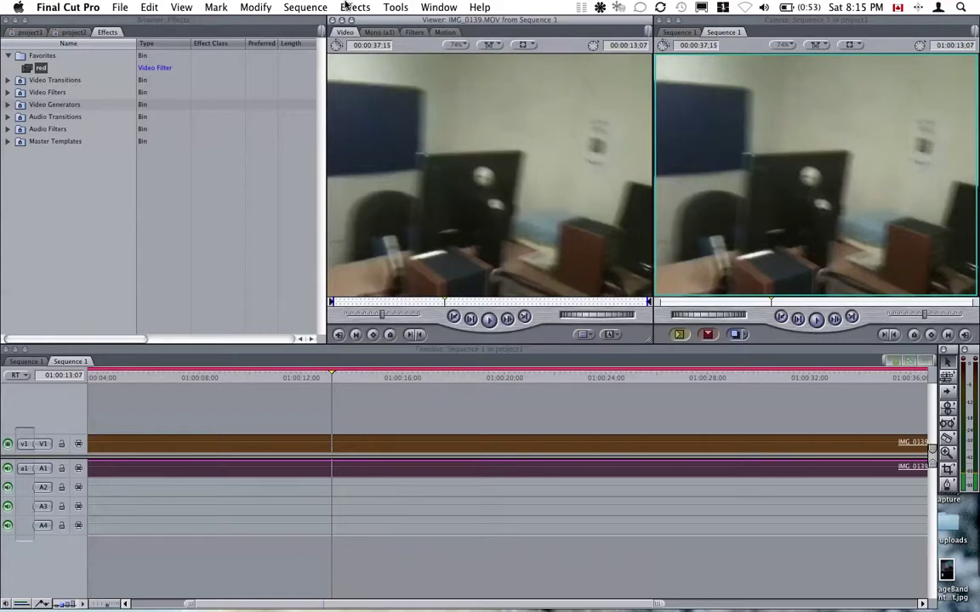
left_click(347, 5)
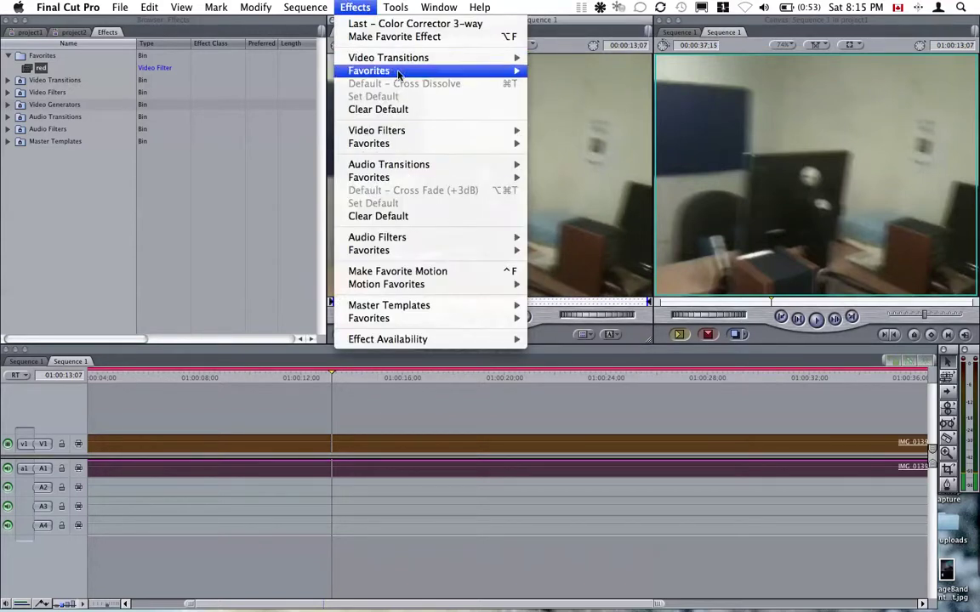
mouse_move(398, 63)
mouse_move(405, 133)
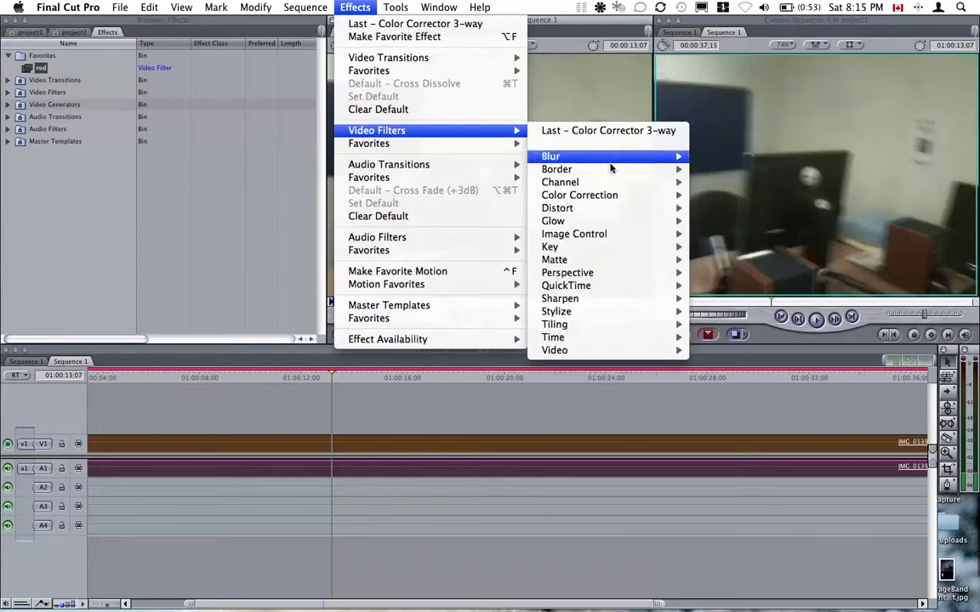
mouse_move(607, 205)
left_click(745, 221)
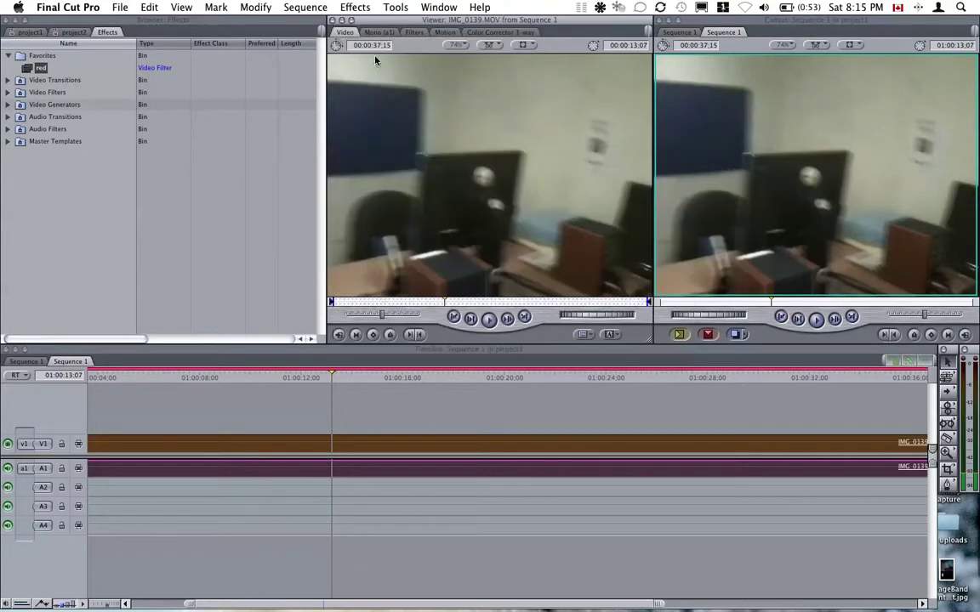
left_click(414, 32)
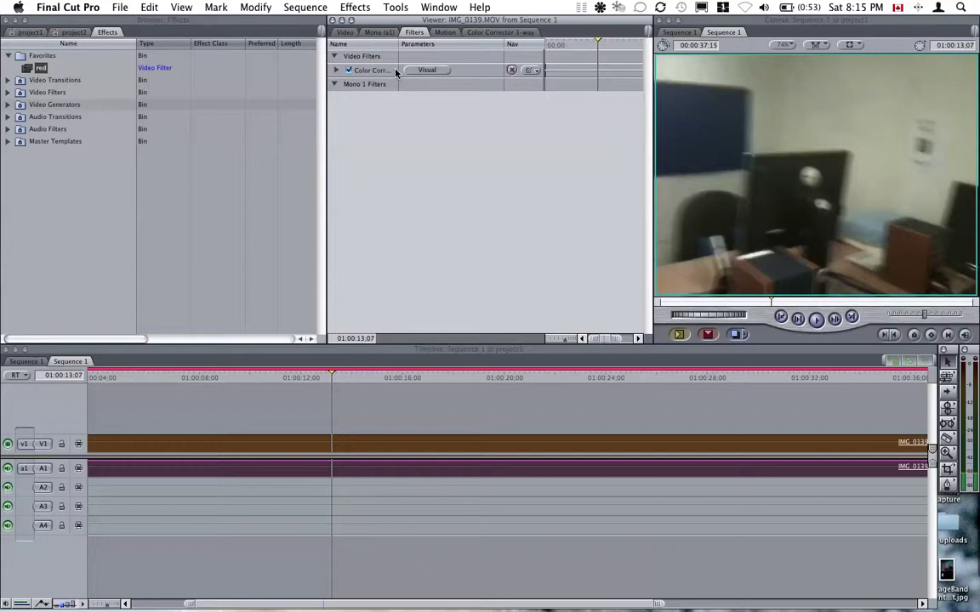
left_click(426, 69)
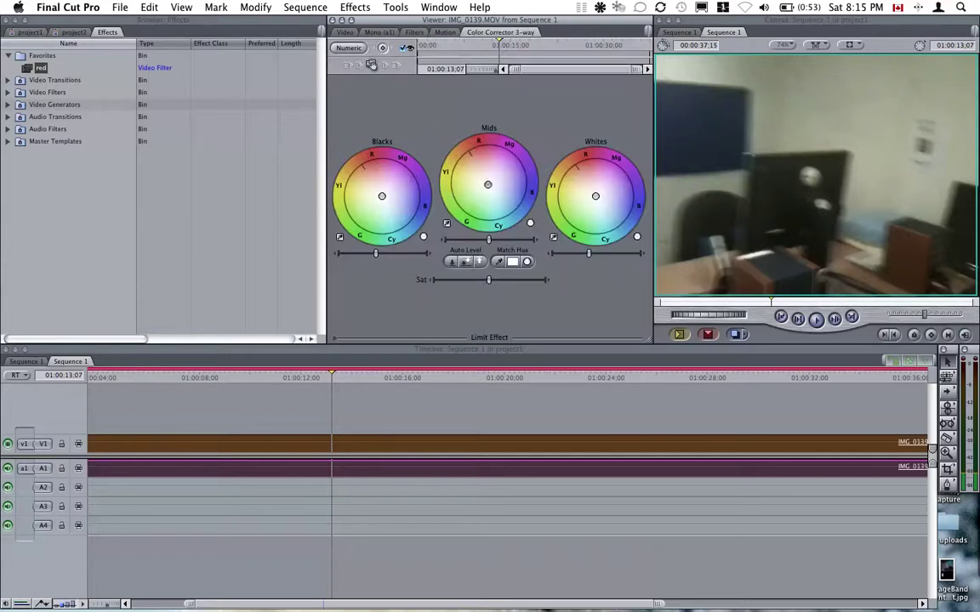
left_click_drag(493, 187, 475, 219)
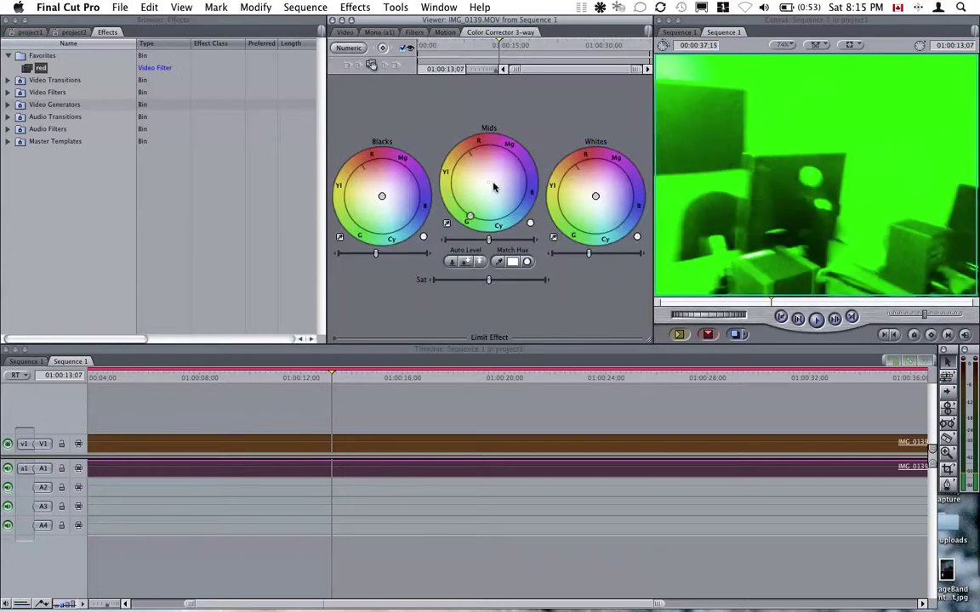
Step: Save the green Color Corrector 3-way to Favorites under the name 'green'
left_click(412, 32)
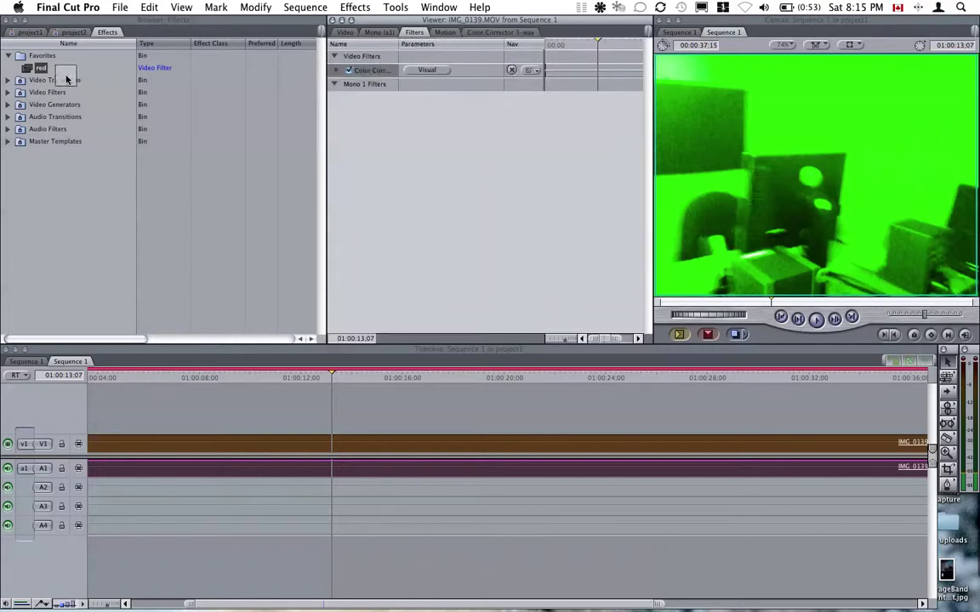
left_click_drag(68, 79, 44, 58)
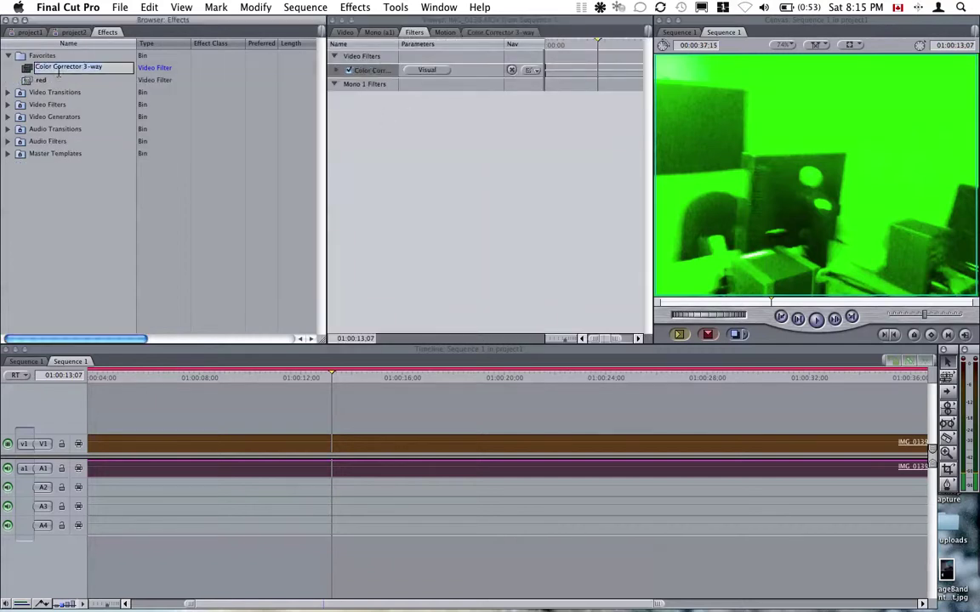
type("green")
key("Return")
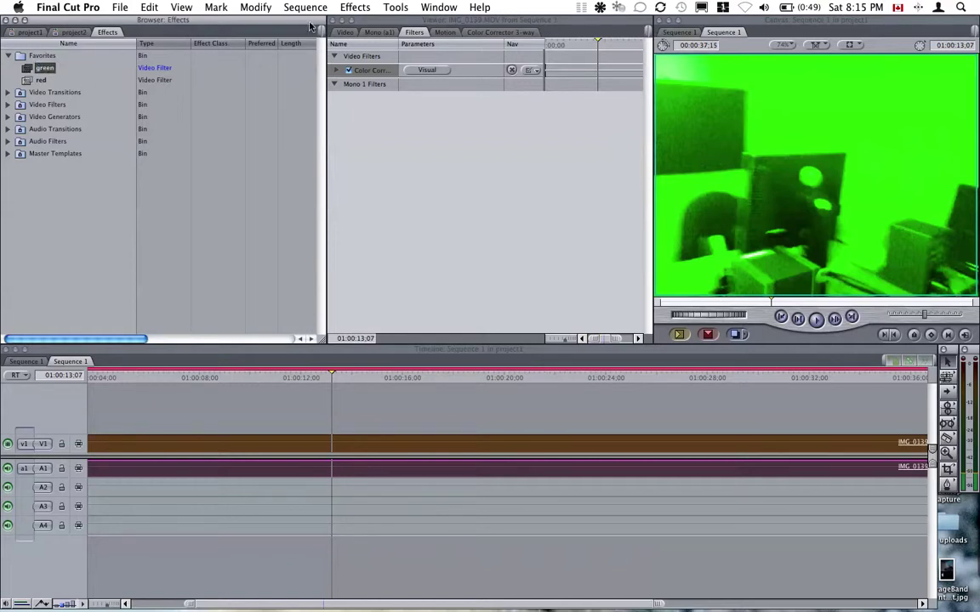
Step: Delete the Color Corrector 3-way from the clip to restore natural colour
left_click(380, 130)
left_click(380, 73)
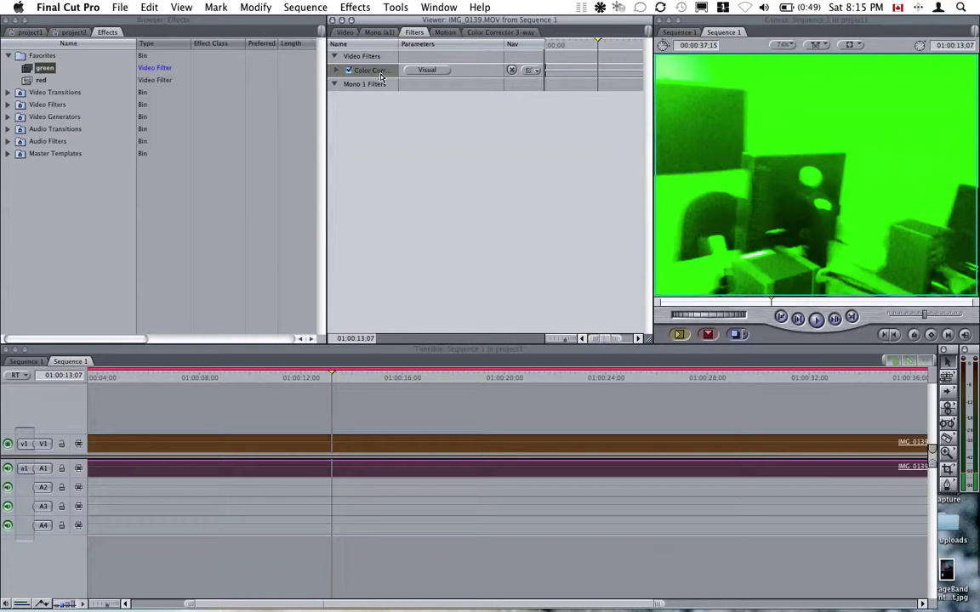
key("Delete")
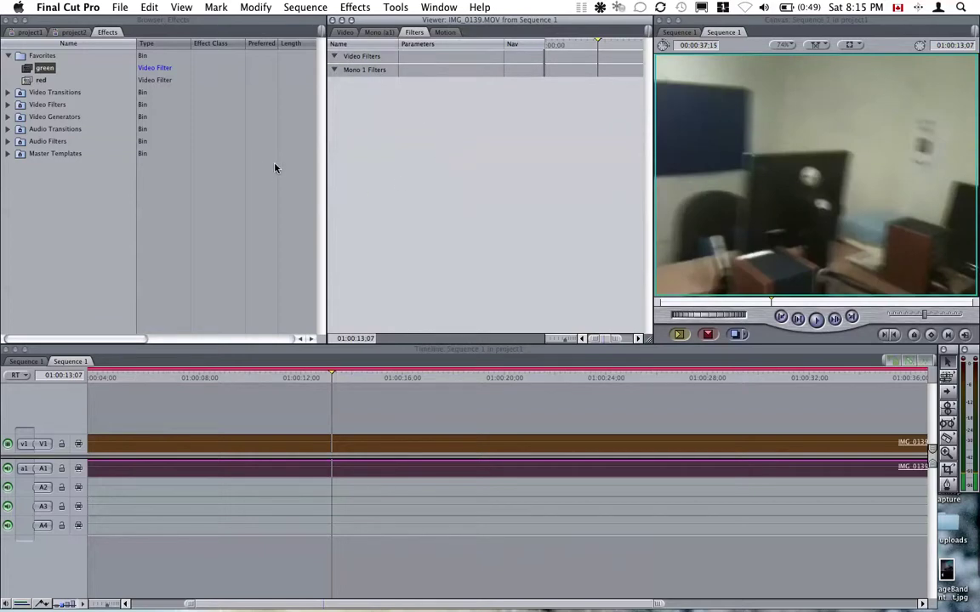
Step: Drag the red and green favorites onto the IMG_0139 clip, playhead at 01:00:12:13
double_click(208, 444)
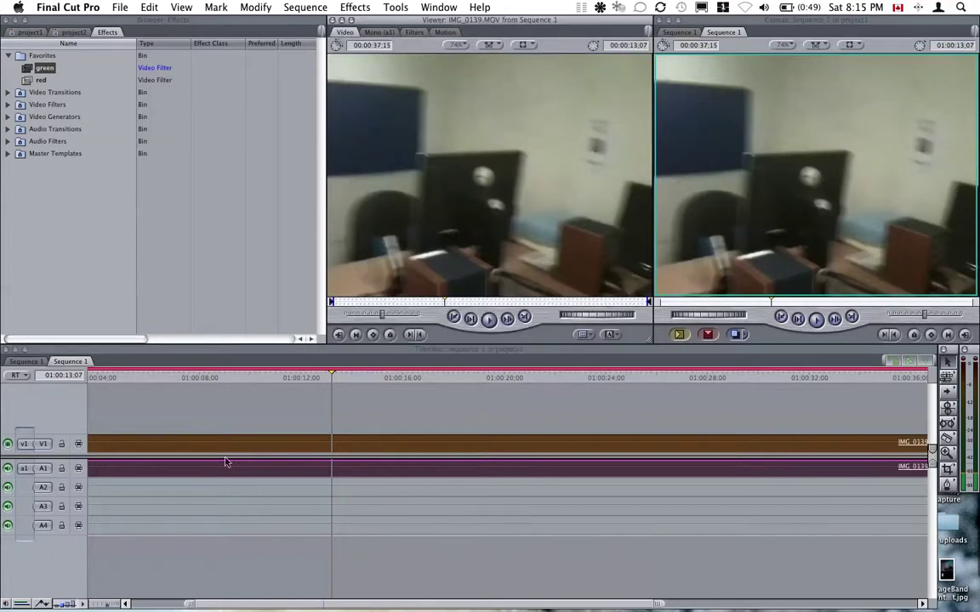
left_click(312, 378)
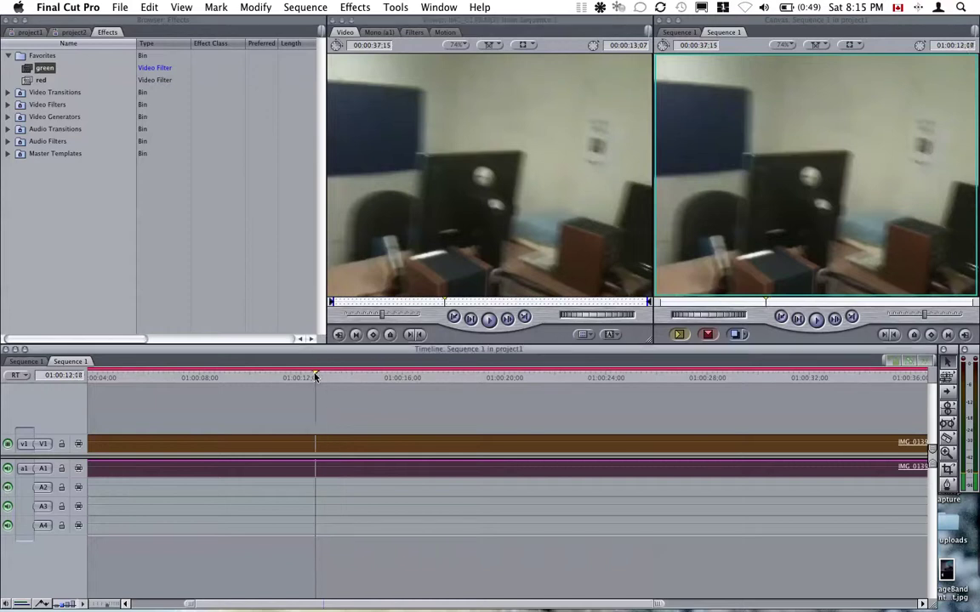
left_click_drag(40, 80, 243, 444)
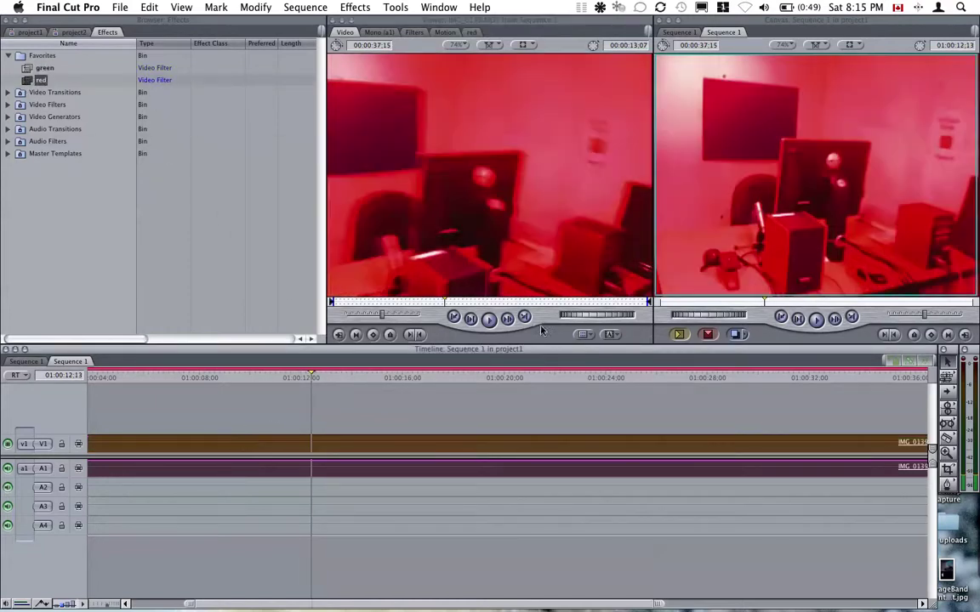
left_click(28, 71)
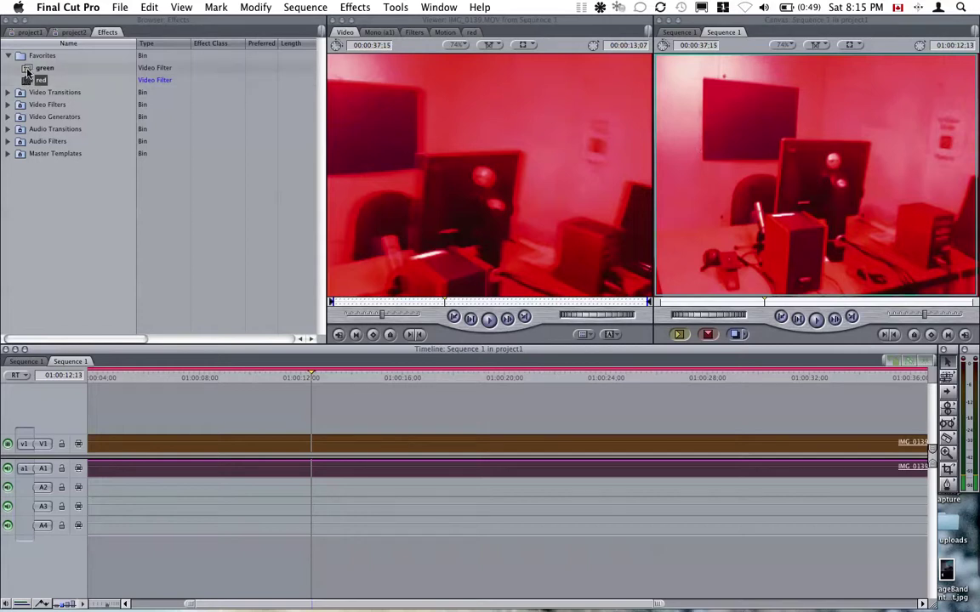
left_click_drag(28, 73, 183, 444)
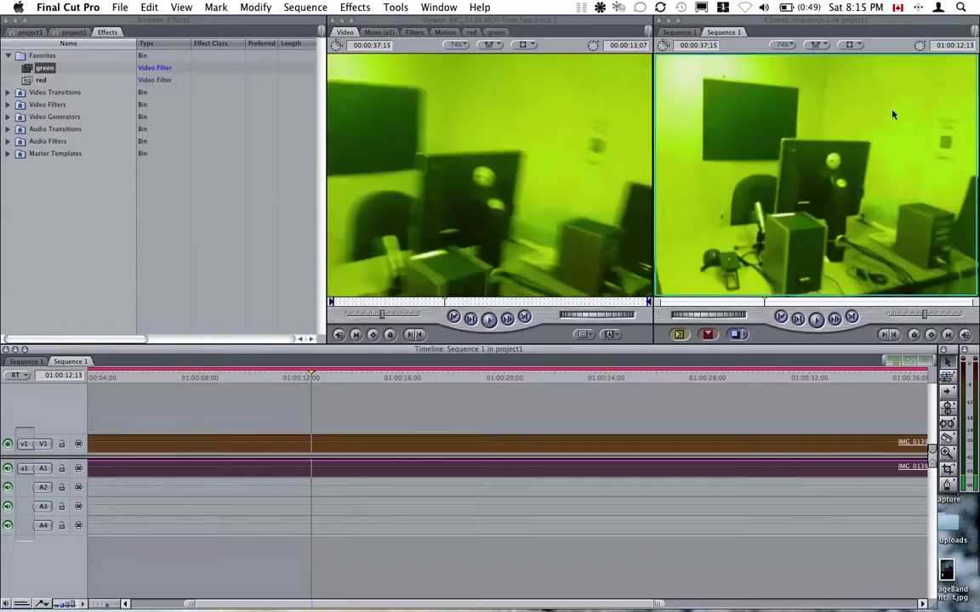
Step: Check the stacked filters and the red preset's colour wheels in the Viewer
left_click(412, 34)
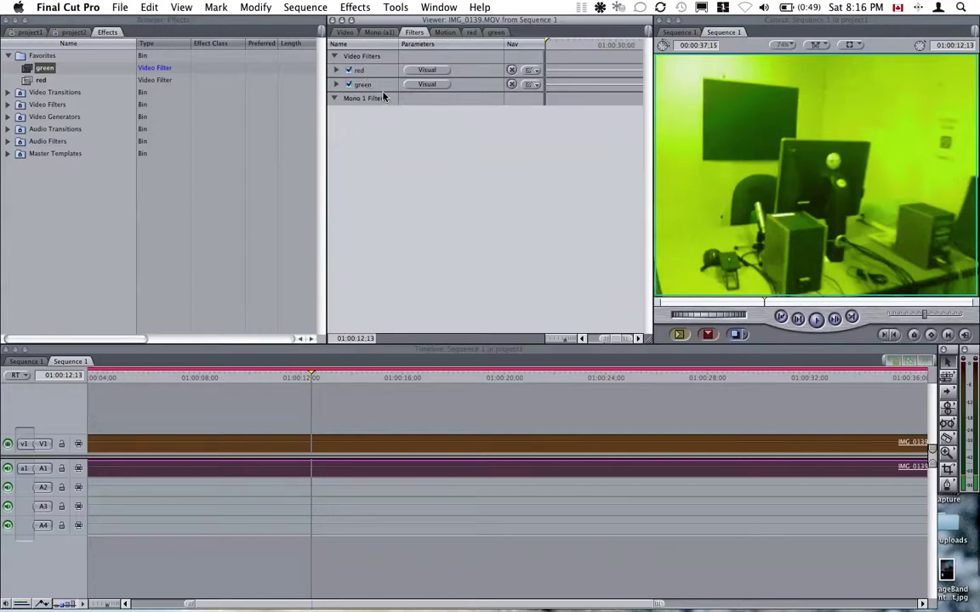
left_click(421, 69)
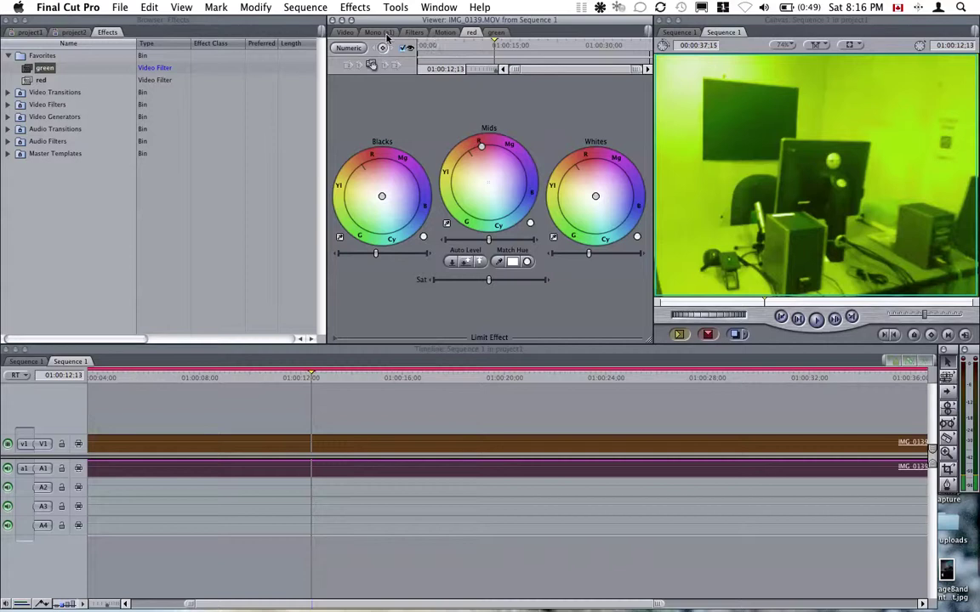
left_click(413, 34)
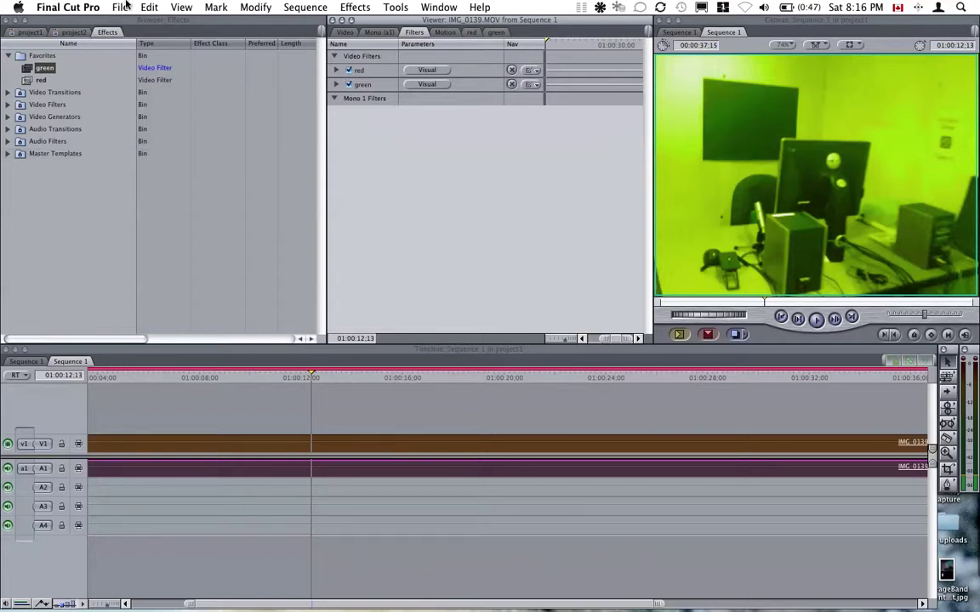
Step: Close project1 without saving its changes
left_click(121, 7)
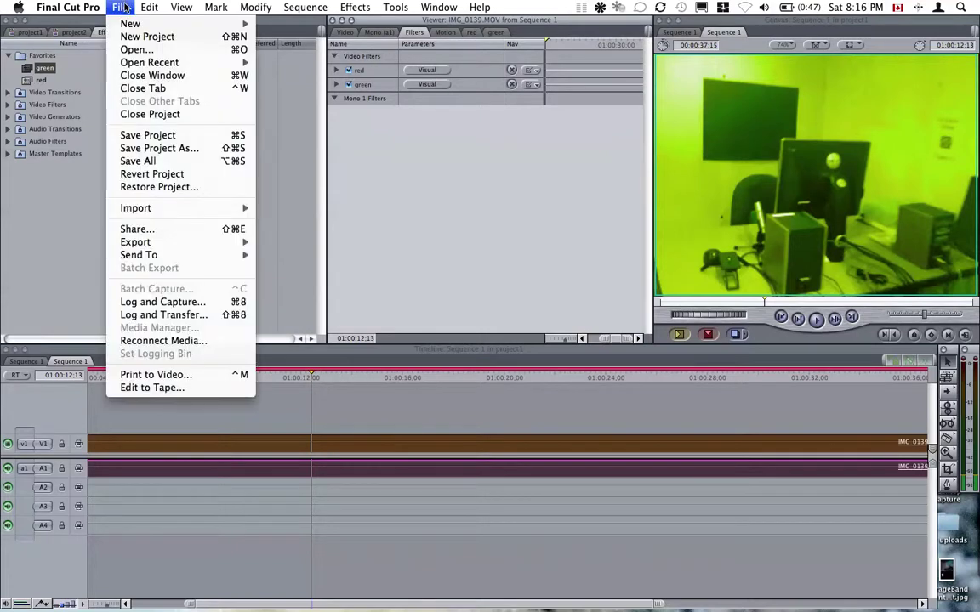
left_click(170, 114)
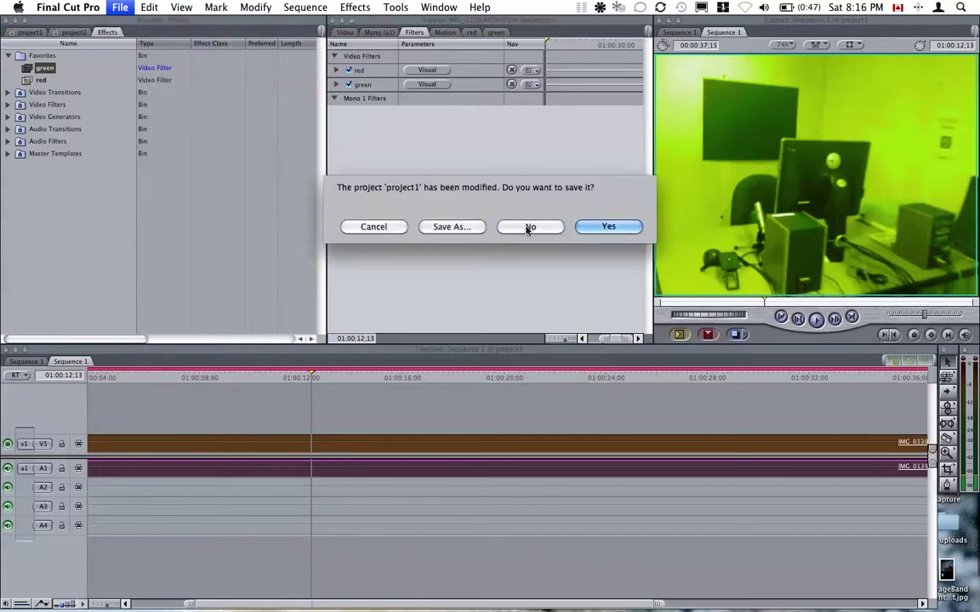
left_click(529, 226)
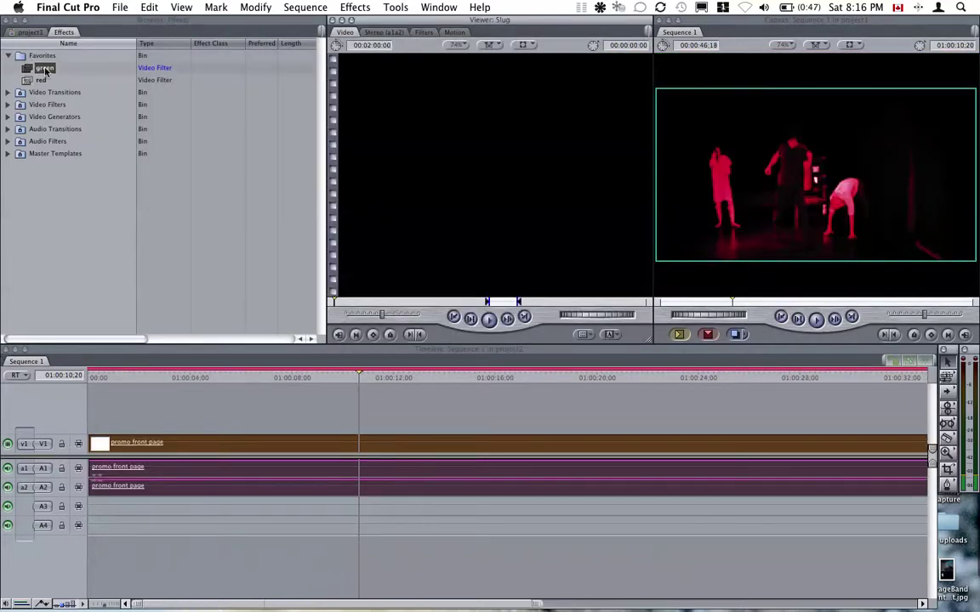
Step: Delete the Color Corrector from the promo front page clip on V1
double_click(200, 441)
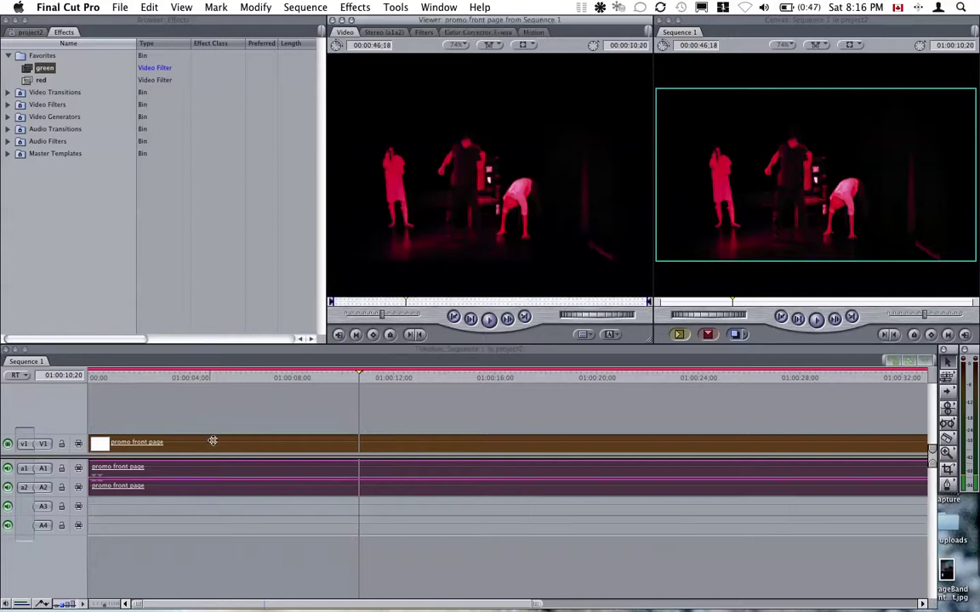
left_click(423, 32)
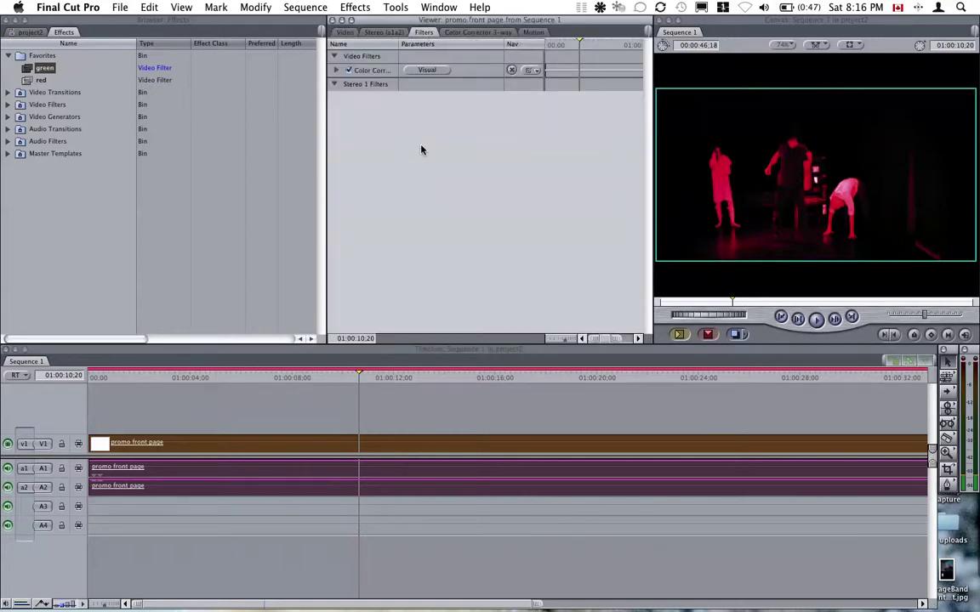
left_click(379, 70)
key("Delete")
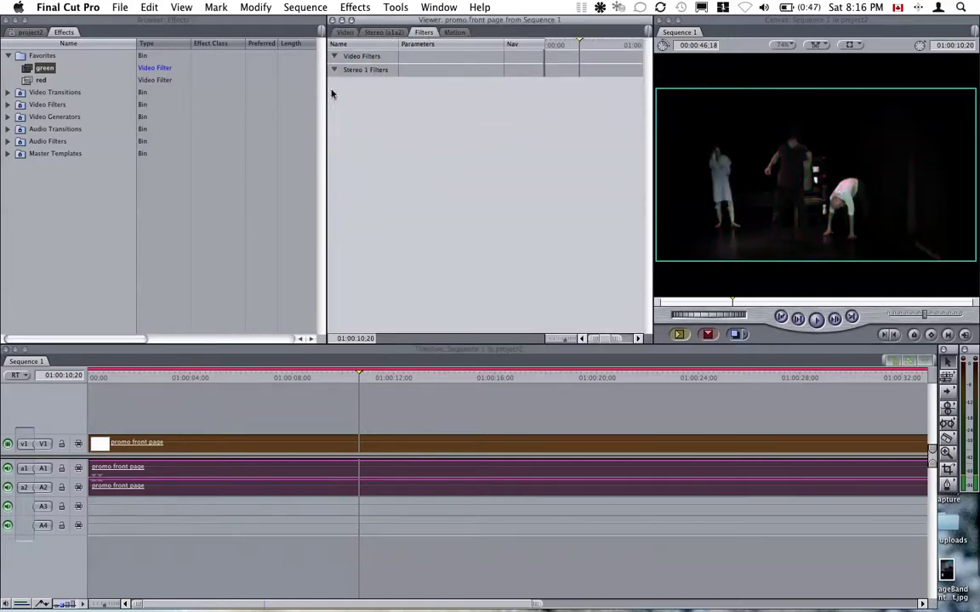
Step: Drop the green preset into project2's bin and preview the promo front page footage at 00:00:11:04
left_click_drag(26, 68, 58, 45)
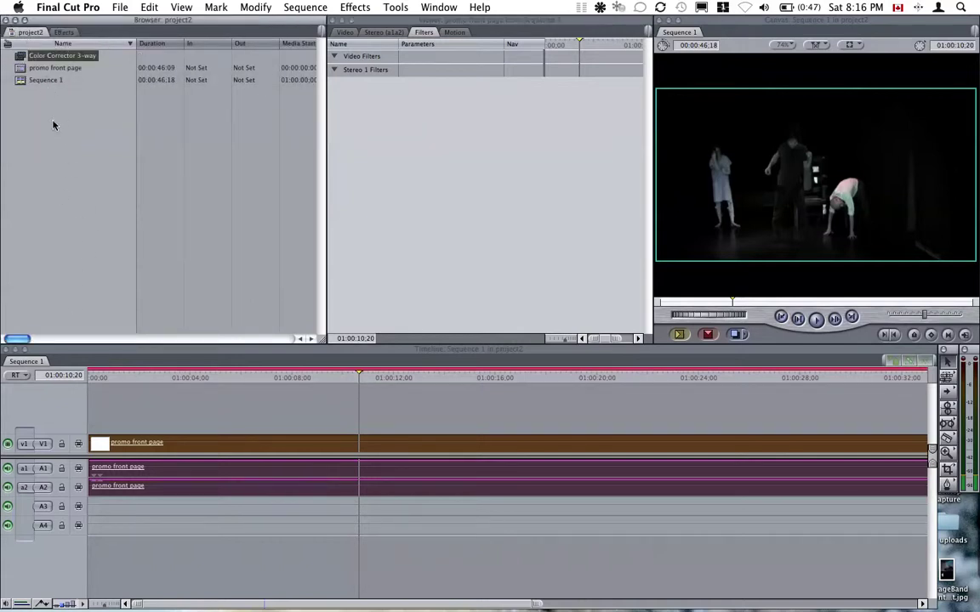
double_click(19, 72)
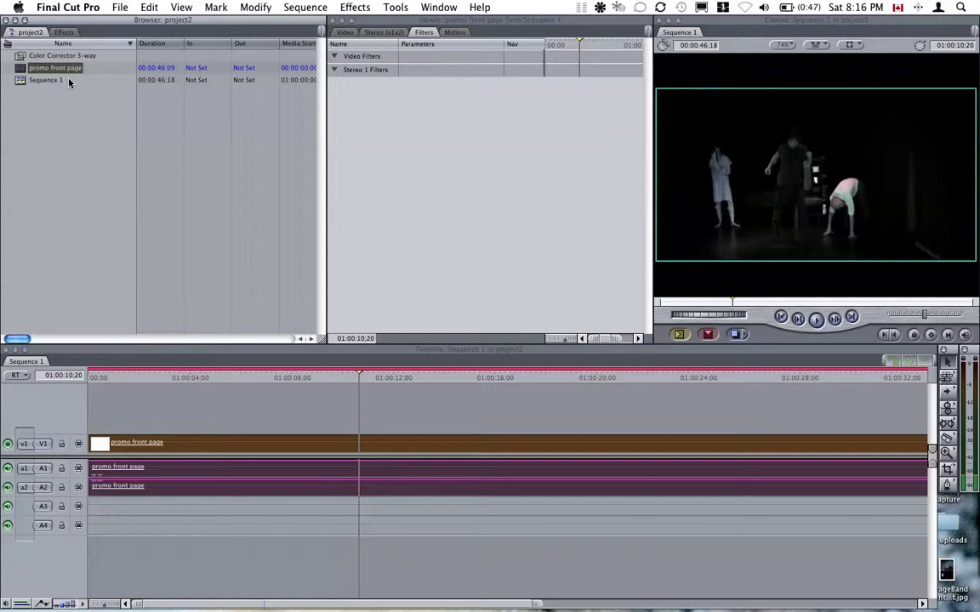
left_click_drag(403, 303, 410, 304)
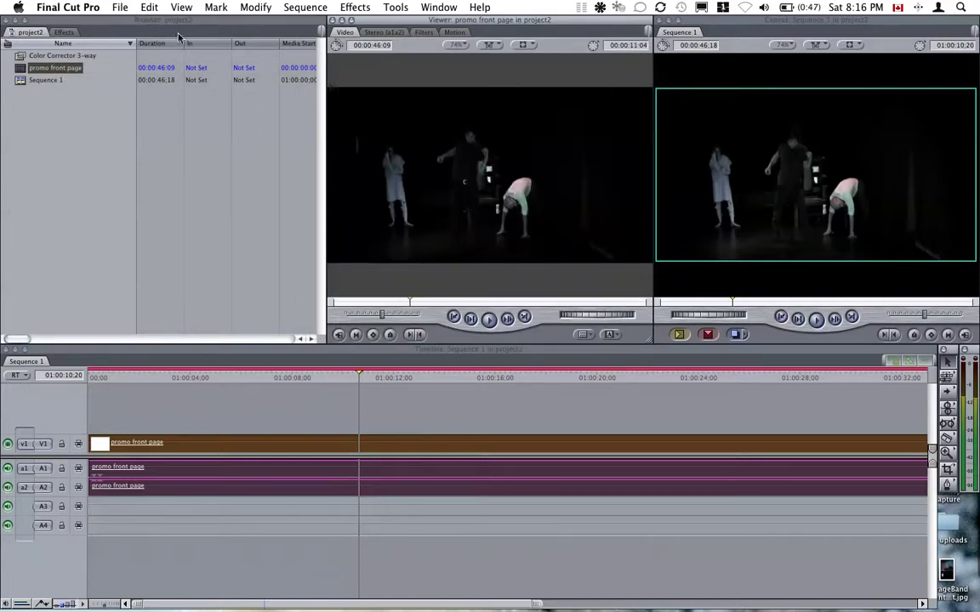
Step: Drag the green and then the red favorite onto the promo front page clip on V1
left_click(74, 33)
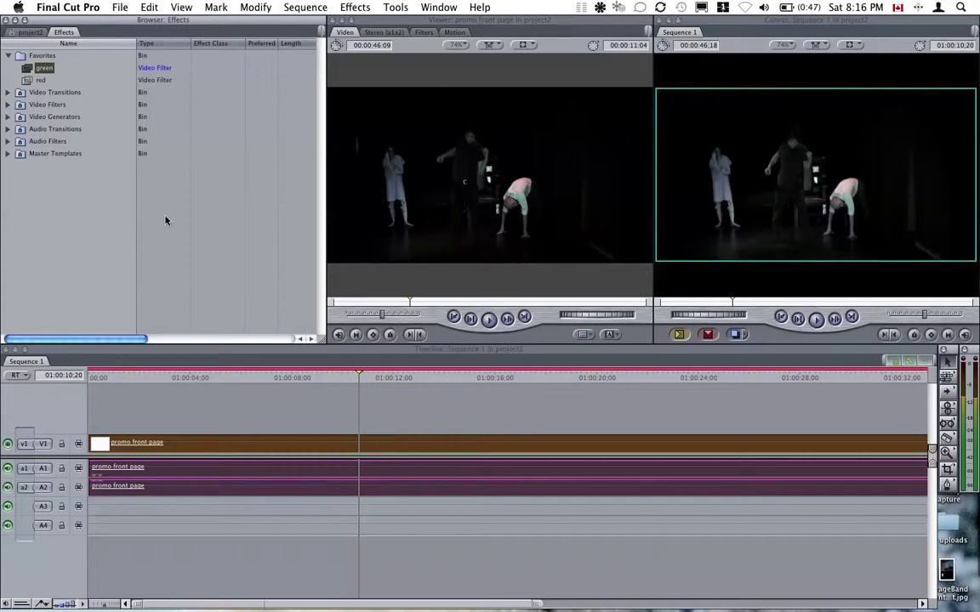
left_click(247, 445)
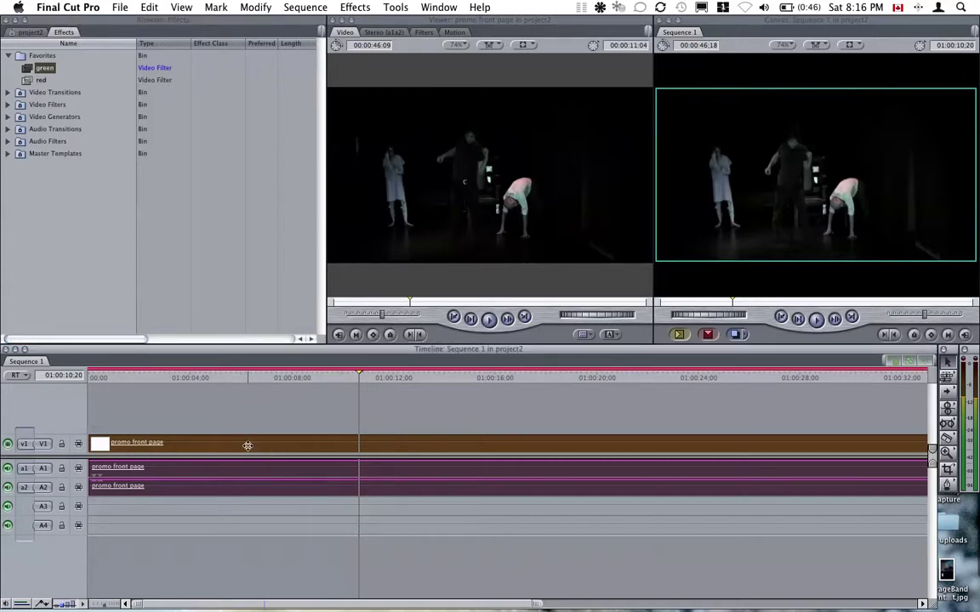
double_click(247, 445)
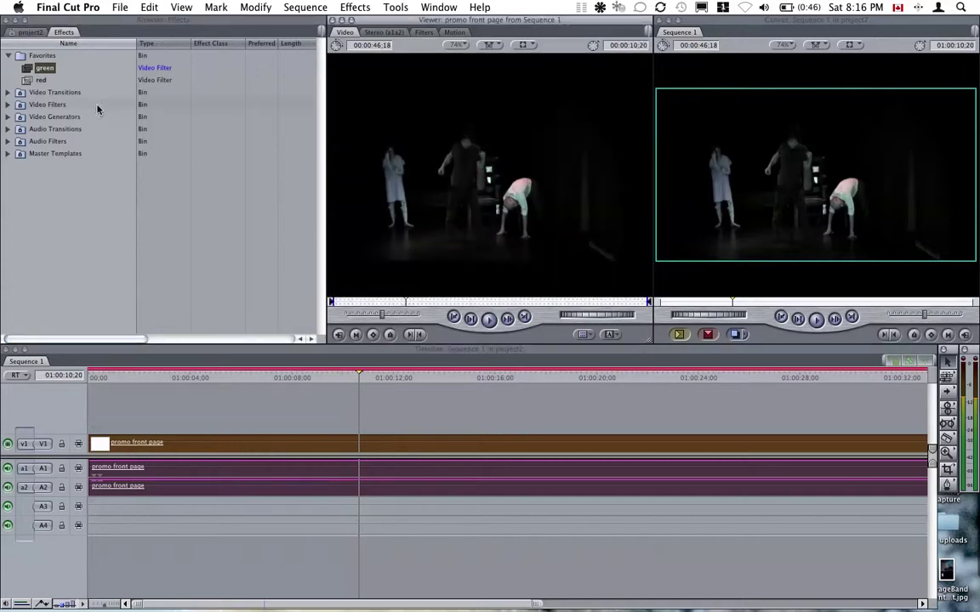
left_click_drag(44, 67, 339, 448)
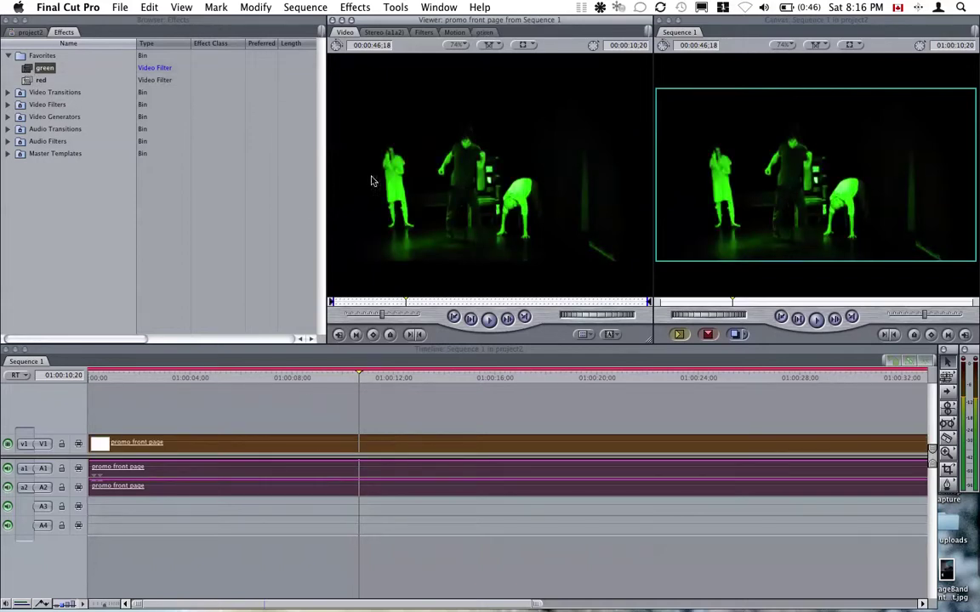
left_click_drag(26, 79, 299, 442)
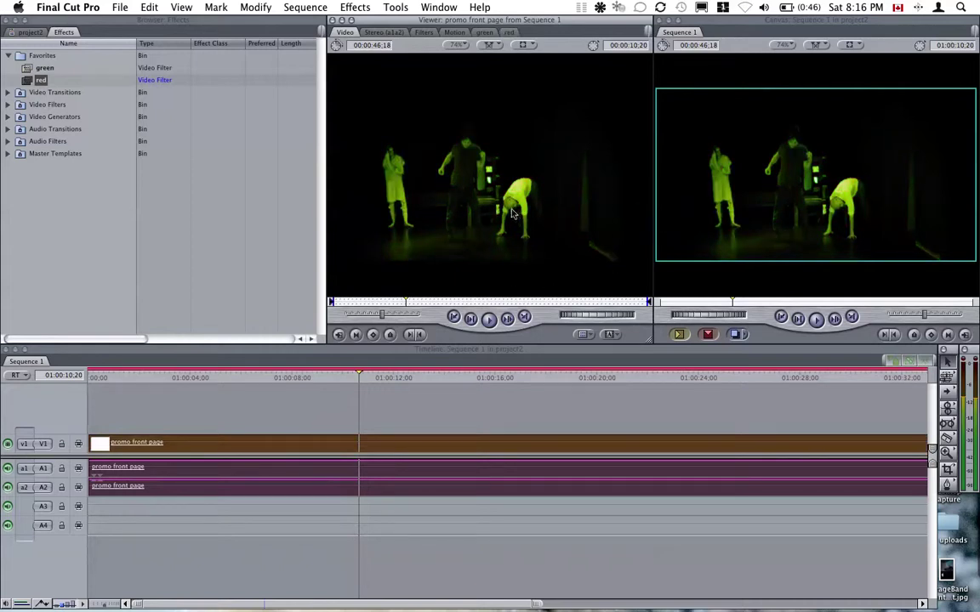